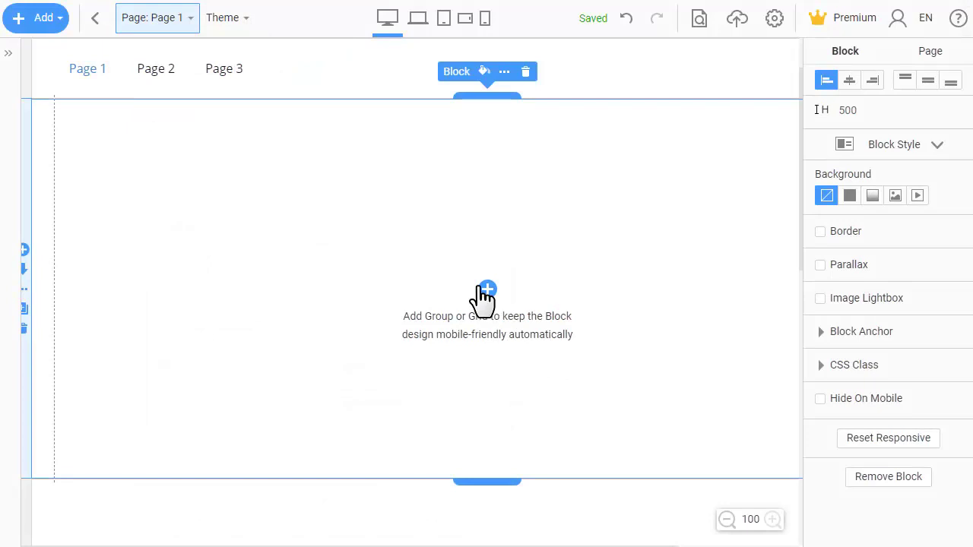
# Add a contact form to the empty block from the Form elements.
pyautogui.click(485, 293)
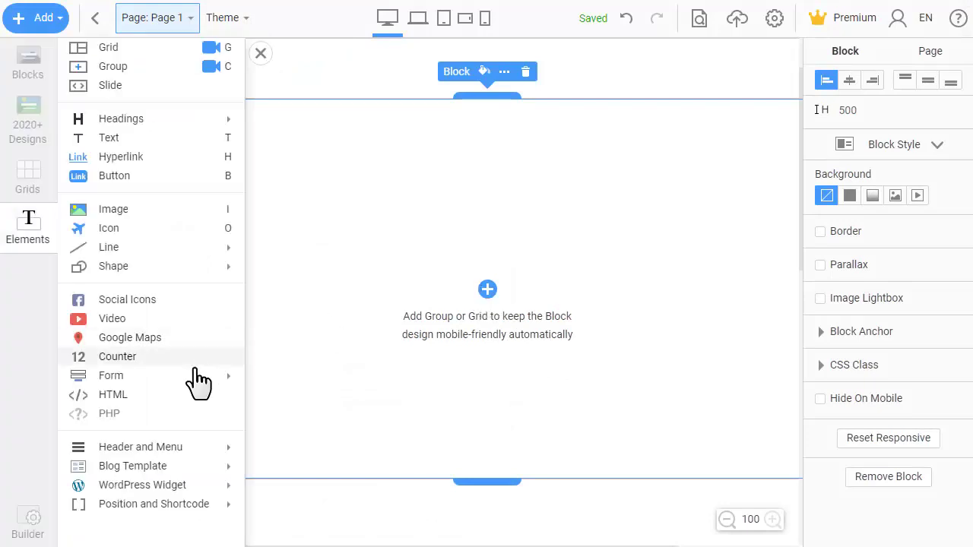
pyautogui.moveTo(192, 384)
pyautogui.click(335, 209)
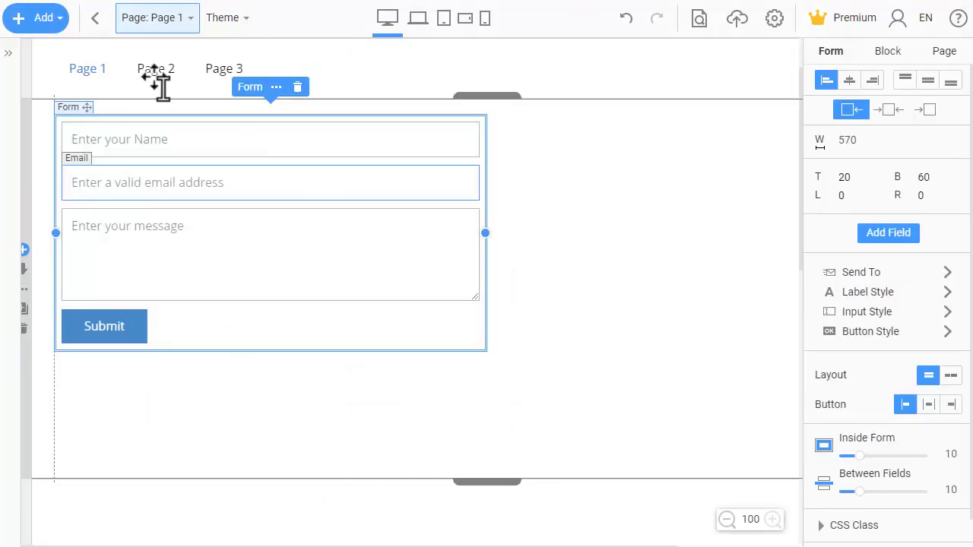
# Append three empty Text fields to the form below the Message field.
pyautogui.click(59, 23)
pyautogui.moveTo(158, 378)
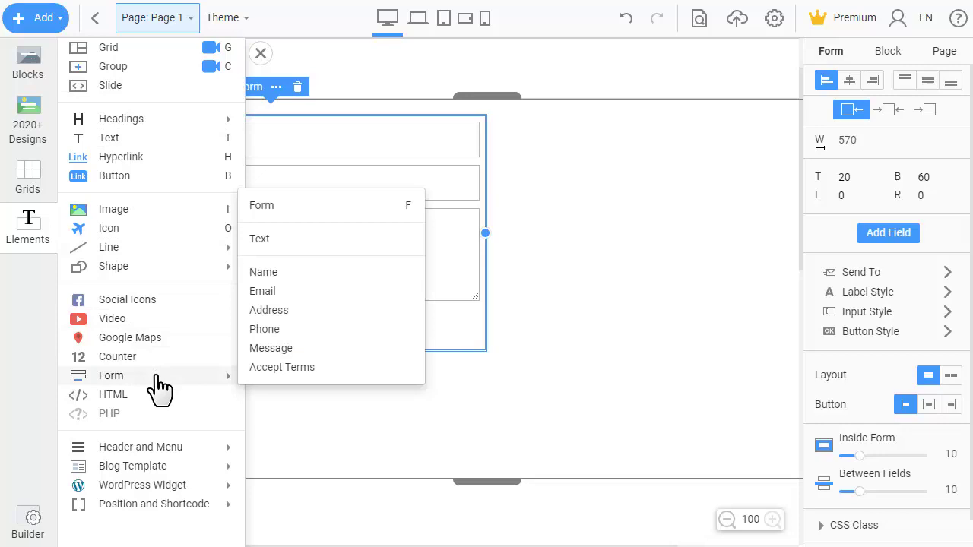
pyautogui.click(355, 240)
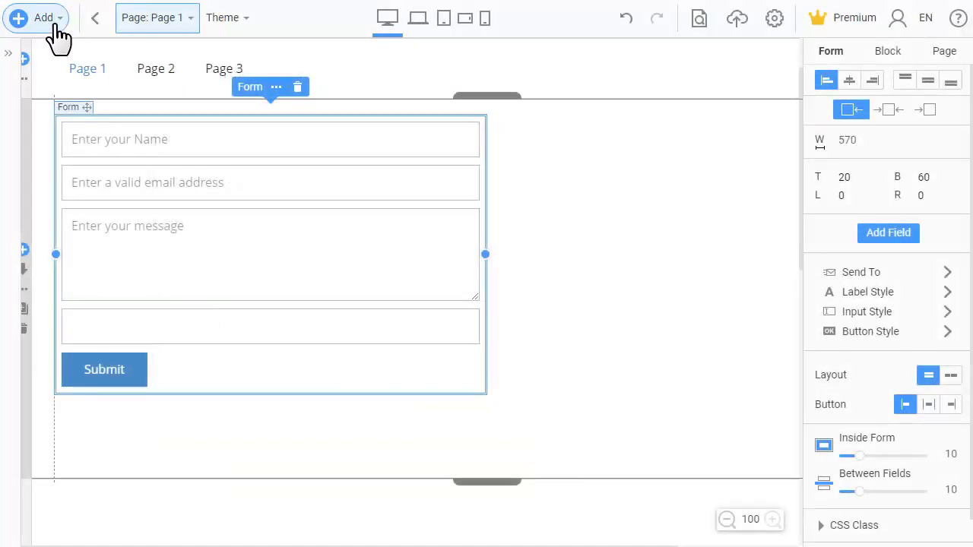
pyautogui.click(55, 24)
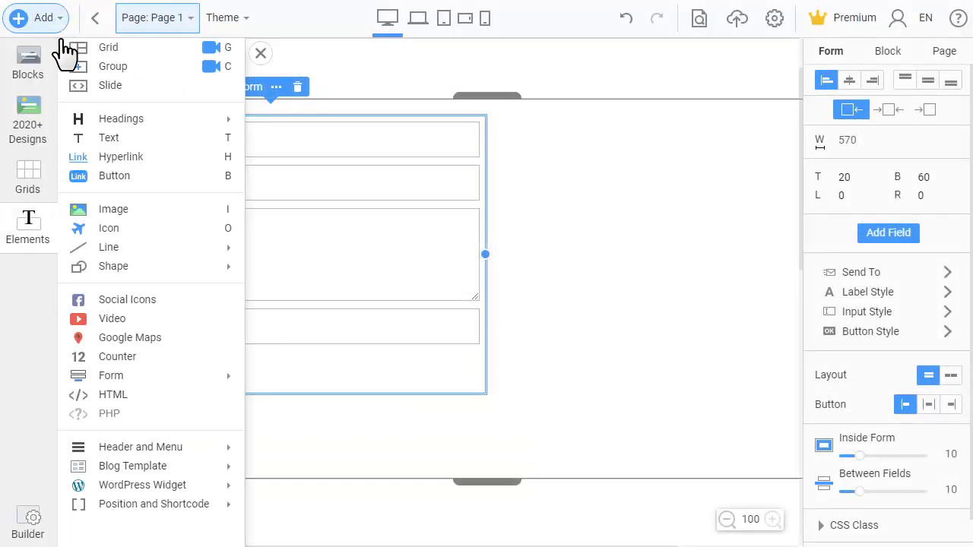
pyautogui.moveTo(184, 394)
pyautogui.click(350, 251)
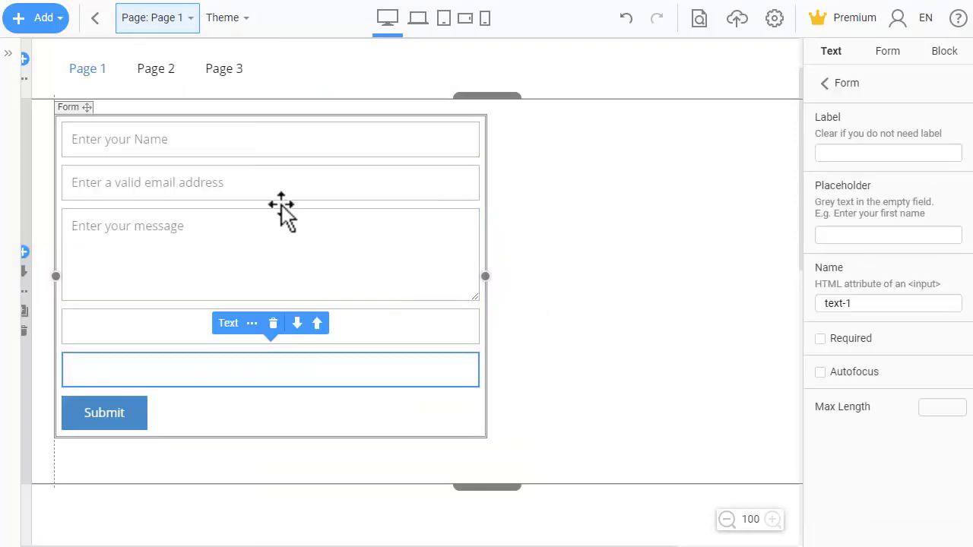
pyautogui.click(27, 14)
pyautogui.moveTo(186, 380)
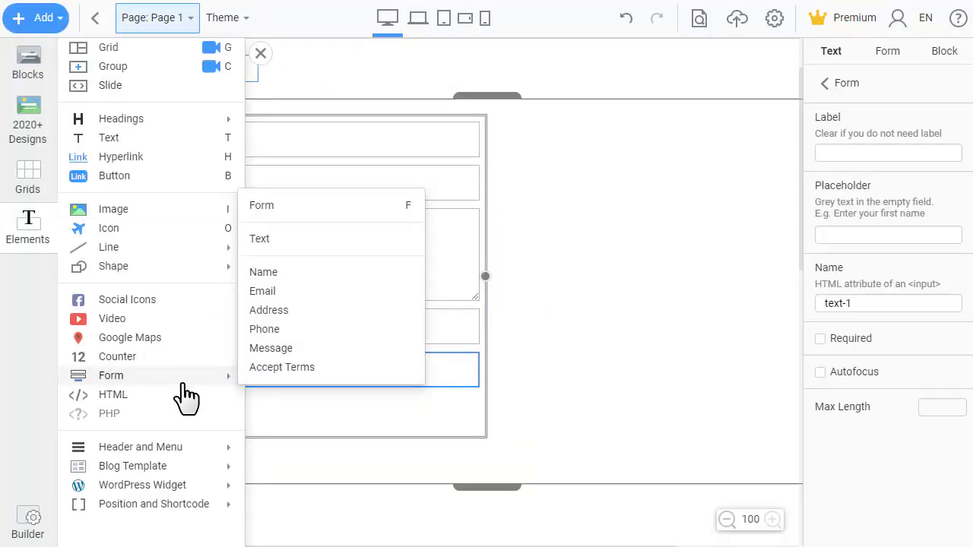
pyautogui.click(326, 251)
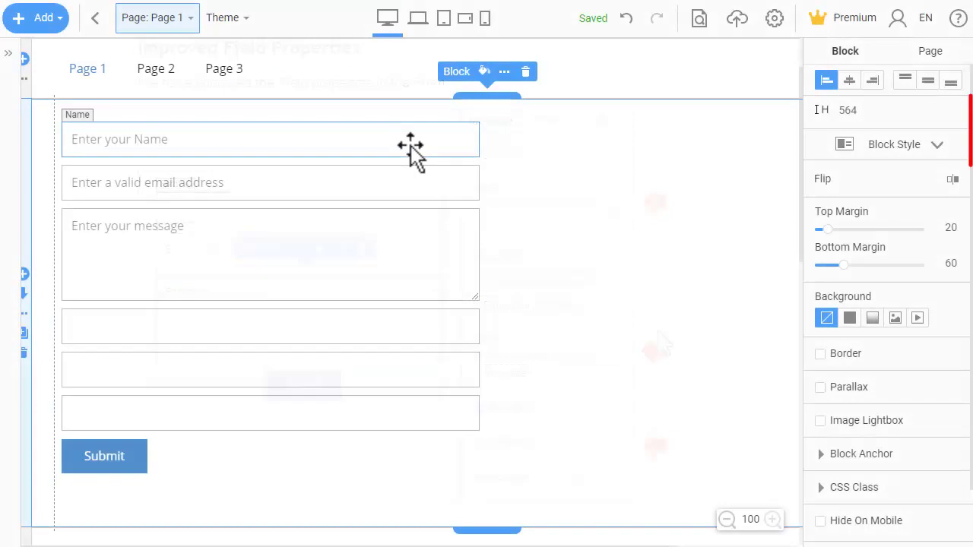
# Make the Name field autofocus and limit it to a maximum length of 100.
pyautogui.click(426, 147)
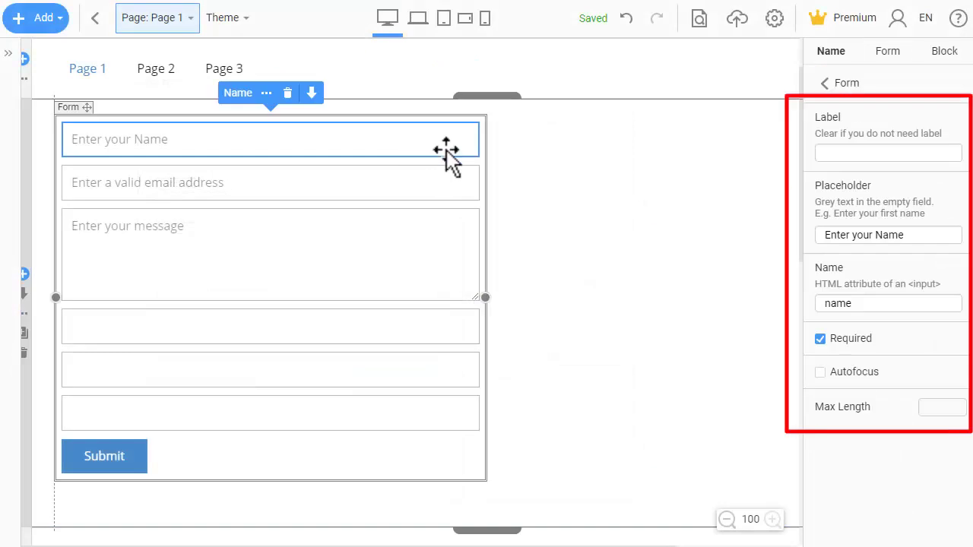
pyautogui.click(838, 155)
pyautogui.tripleClick(914, 233)
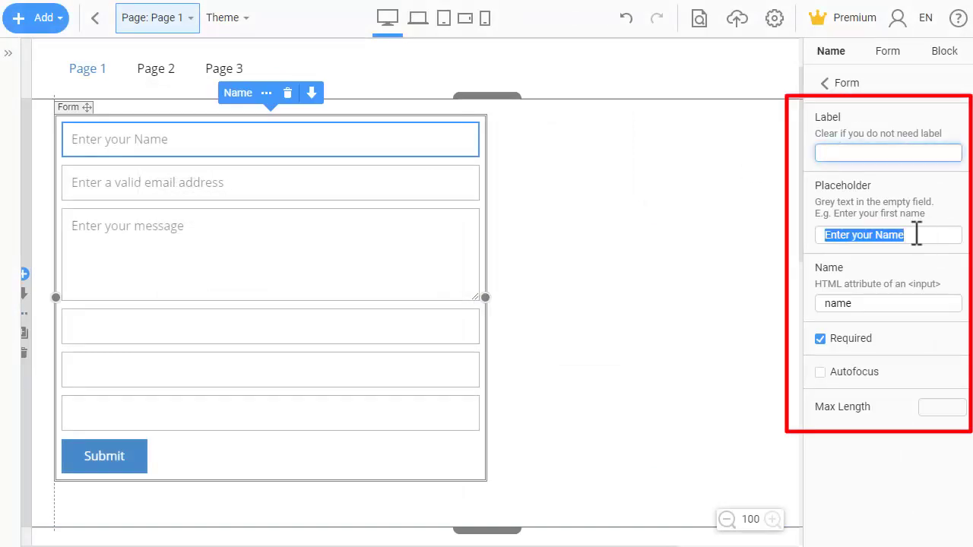
pyautogui.tripleClick(890, 309)
pyautogui.click(821, 372)
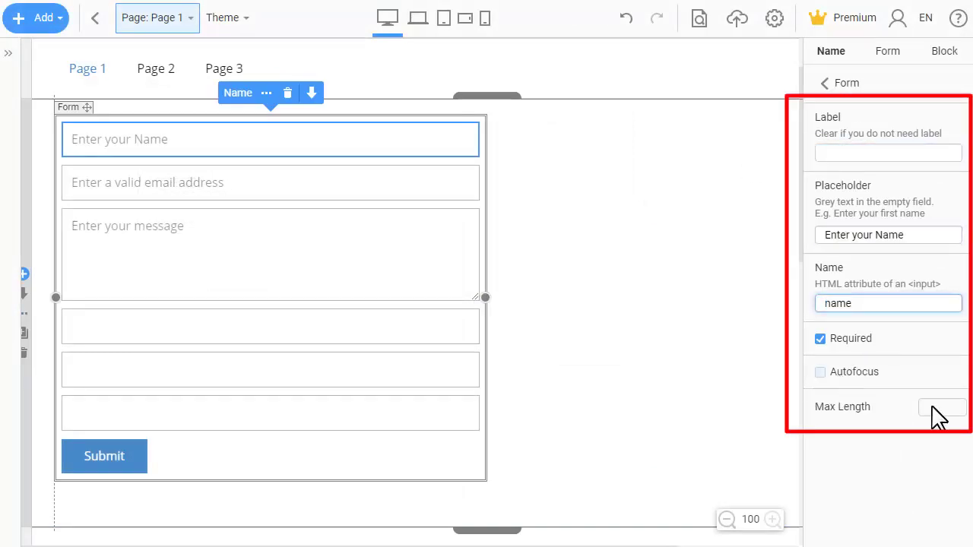
pyautogui.click(959, 411)
pyautogui.click(942, 392)
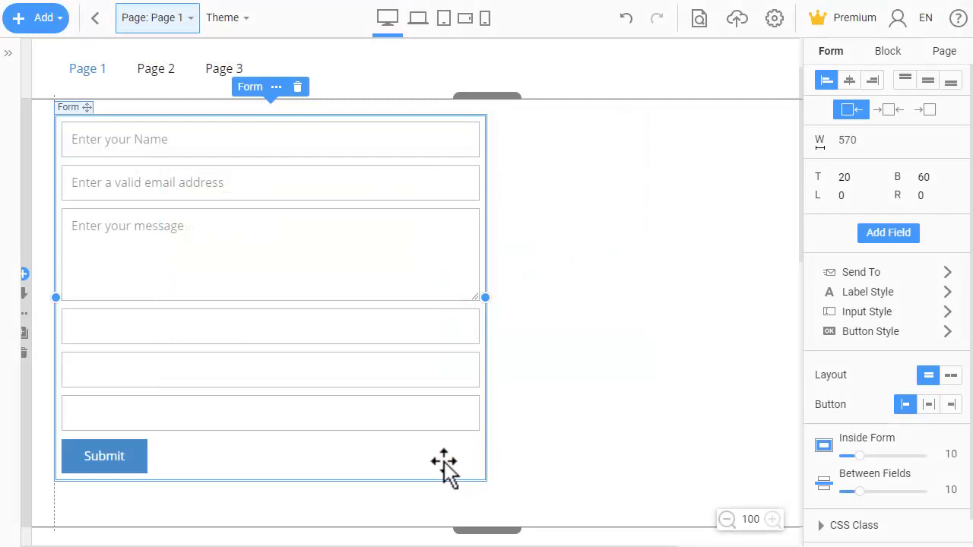
# Set the form's Inside Form padding to 6 and Between Fields spacing to 5.
pyautogui.click(904, 456)
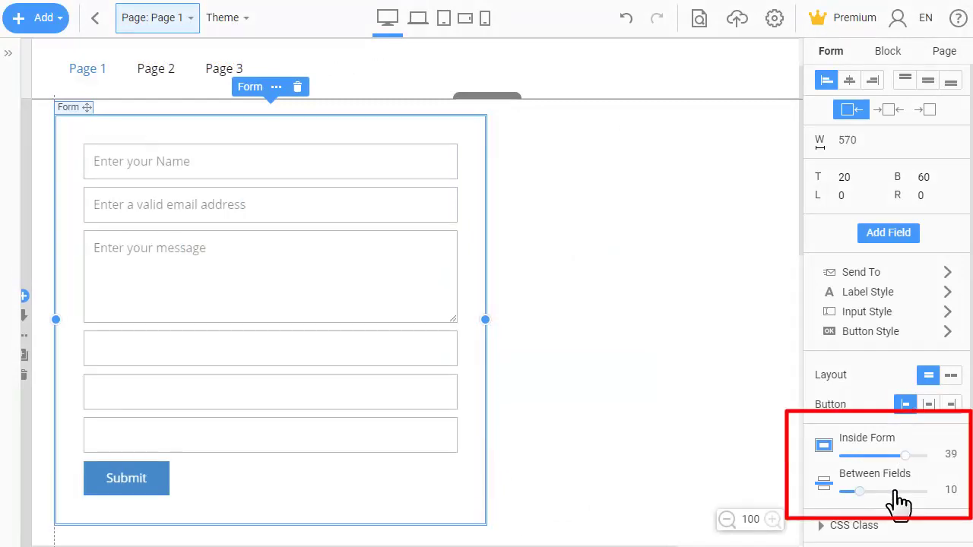
pyautogui.click(895, 492)
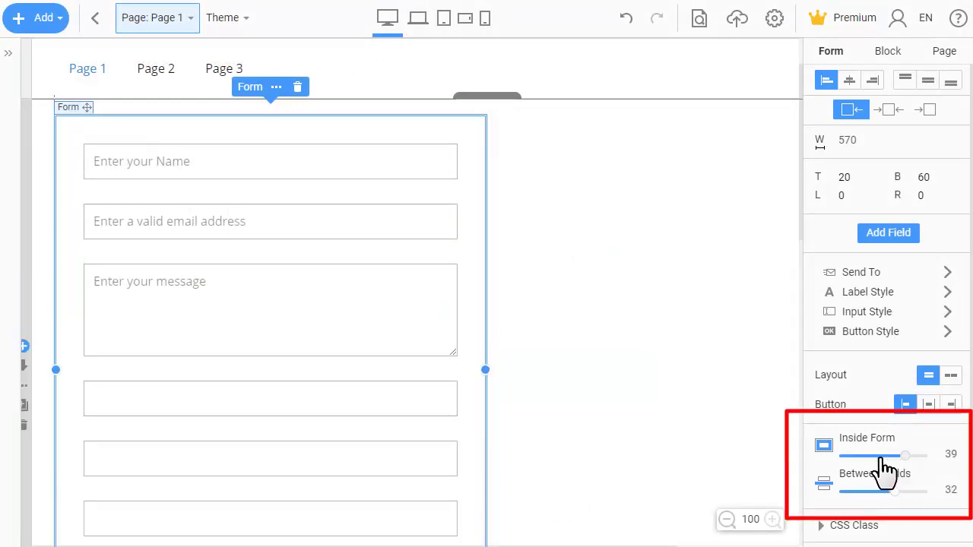
pyautogui.click(855, 456)
pyautogui.click(884, 491)
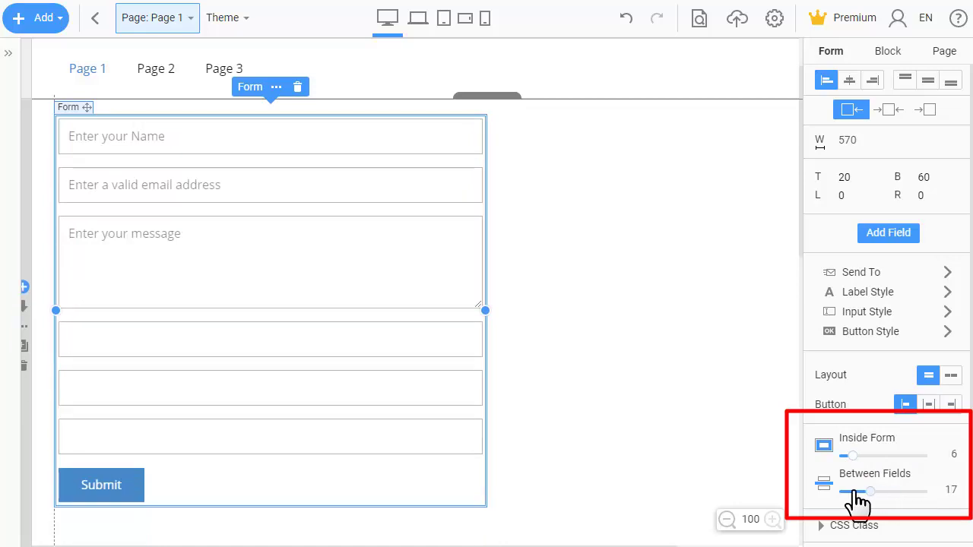
pyautogui.click(440, 437)
pyautogui.click(441, 437)
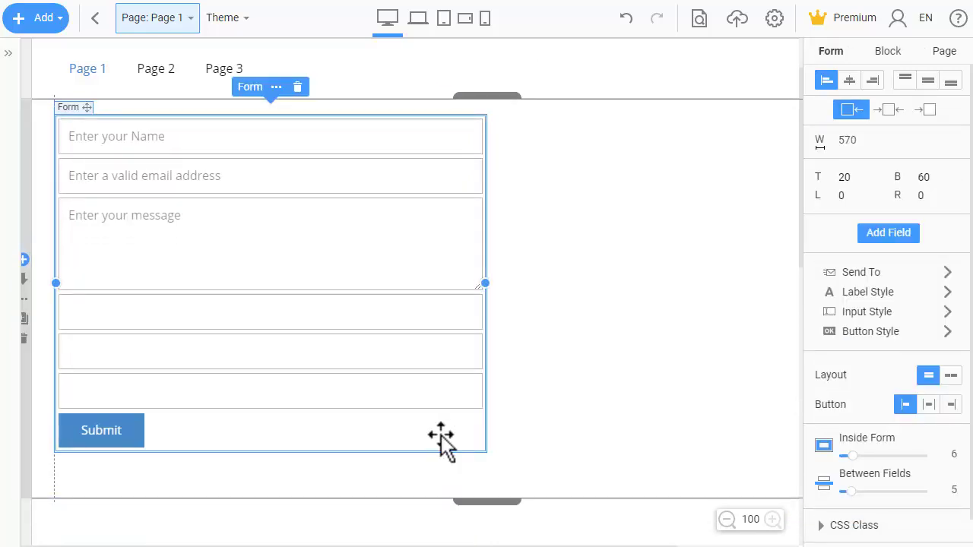
# Try right and left alignment on the form, finally leaving it centred in the block.
pyautogui.scroll(-3, 777, 397)
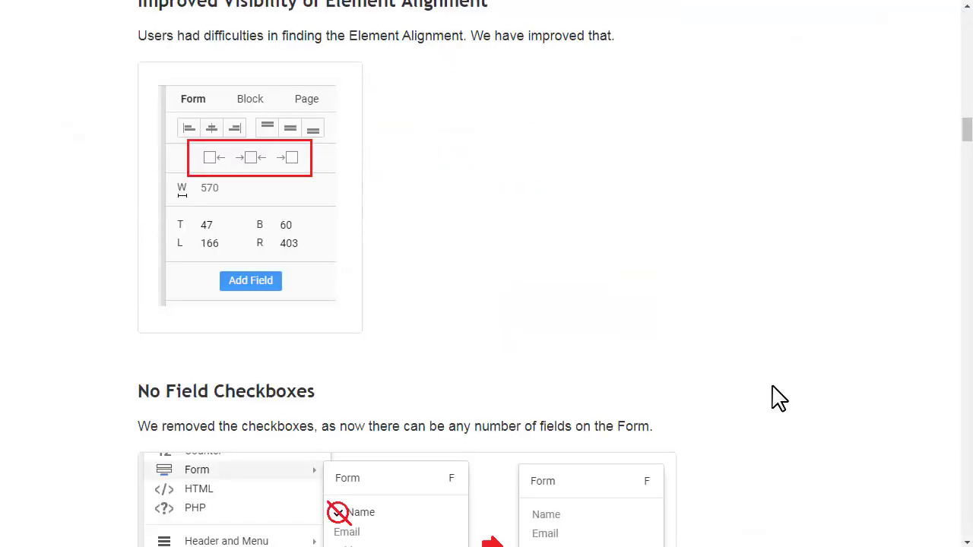
pyautogui.scroll(1, 777, 398)
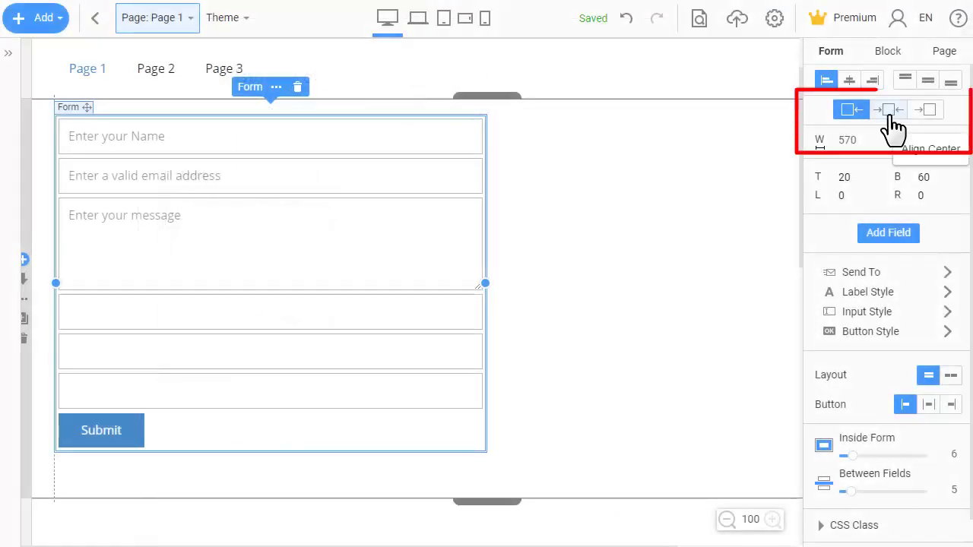
pyautogui.click(889, 114)
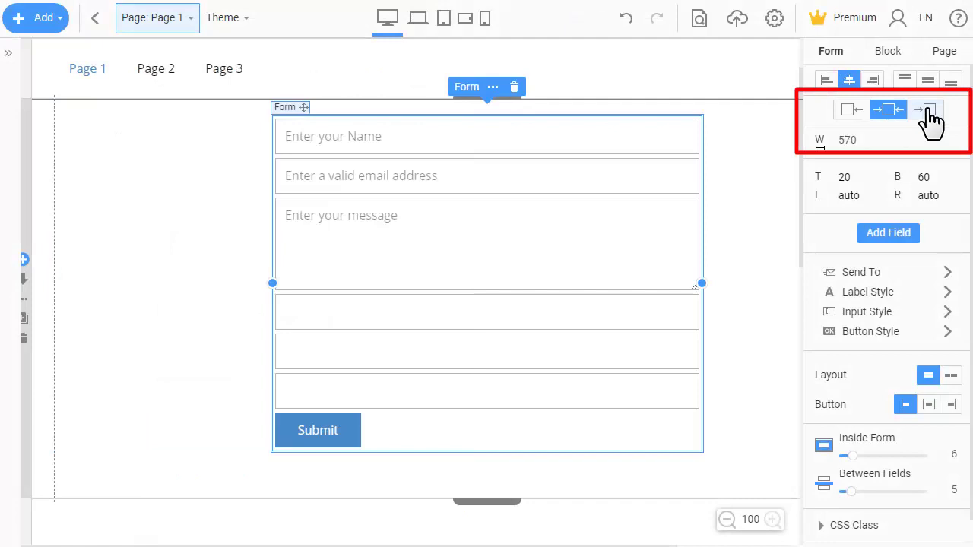
pyautogui.click(927, 110)
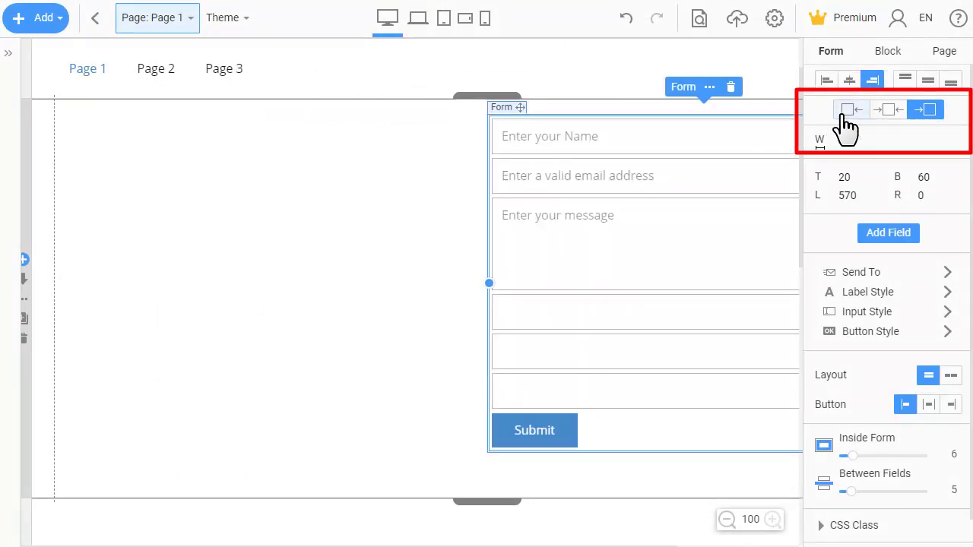
pyautogui.click(847, 113)
pyautogui.click(888, 112)
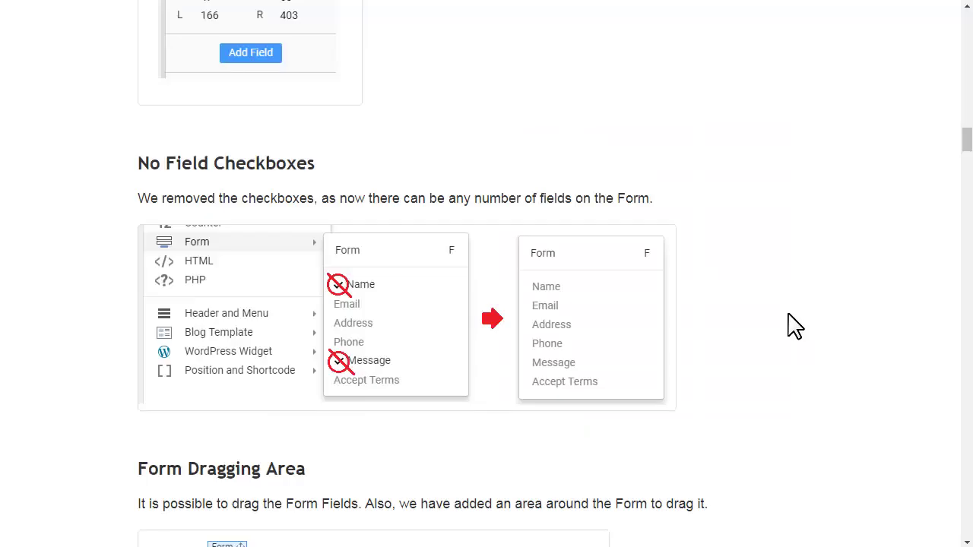
pyautogui.scroll(-1, 795, 325)
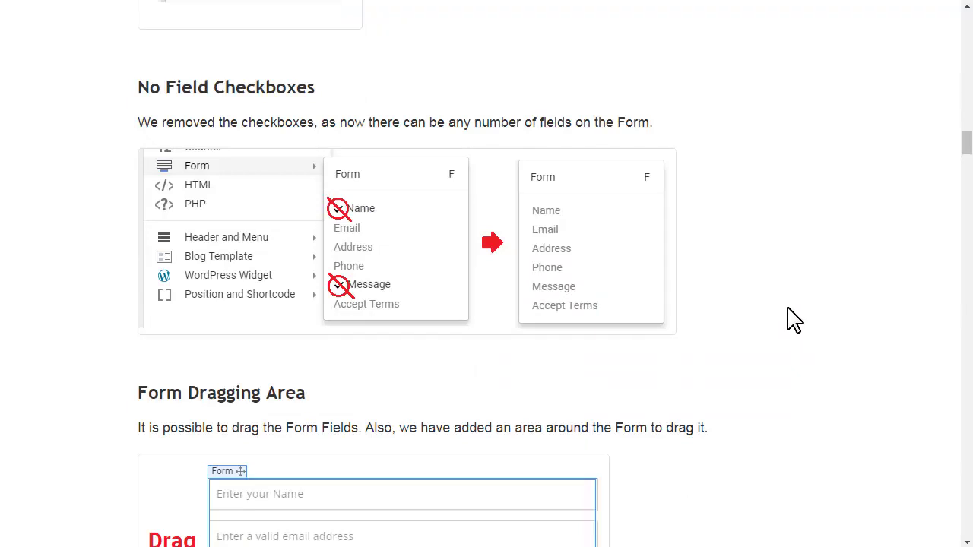
pyautogui.click(39, 20)
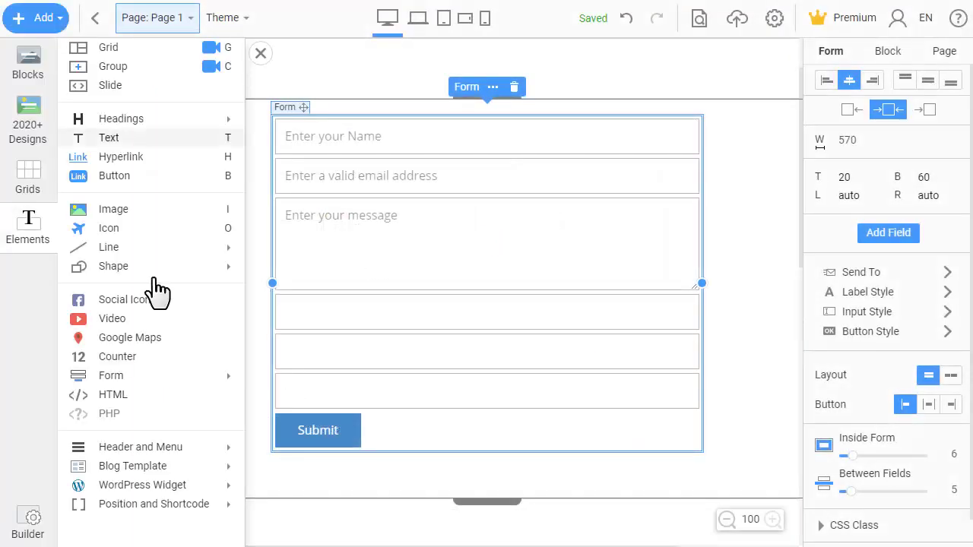
pyautogui.moveTo(173, 377)
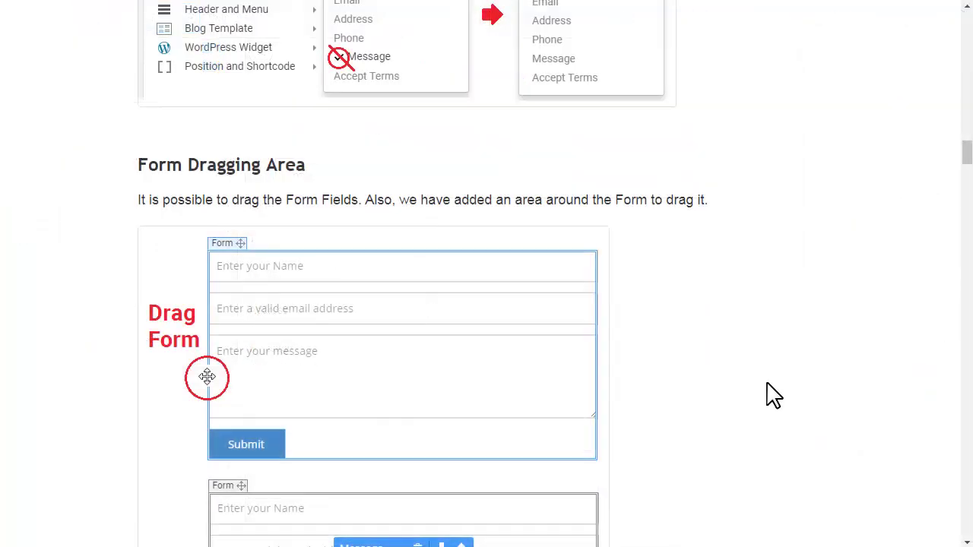
pyautogui.scroll(-2, 773, 395)
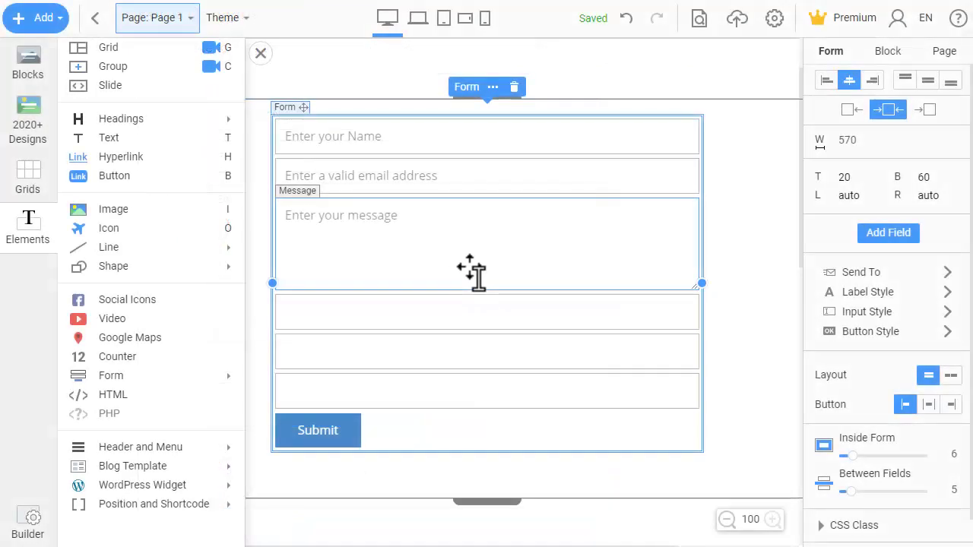
# Reorder the fields so Message comes first, followed by Name and Email.
pyautogui.click(467, 267)
pyautogui.moveTo(344, 199); pyautogui.dragTo(348, 260)
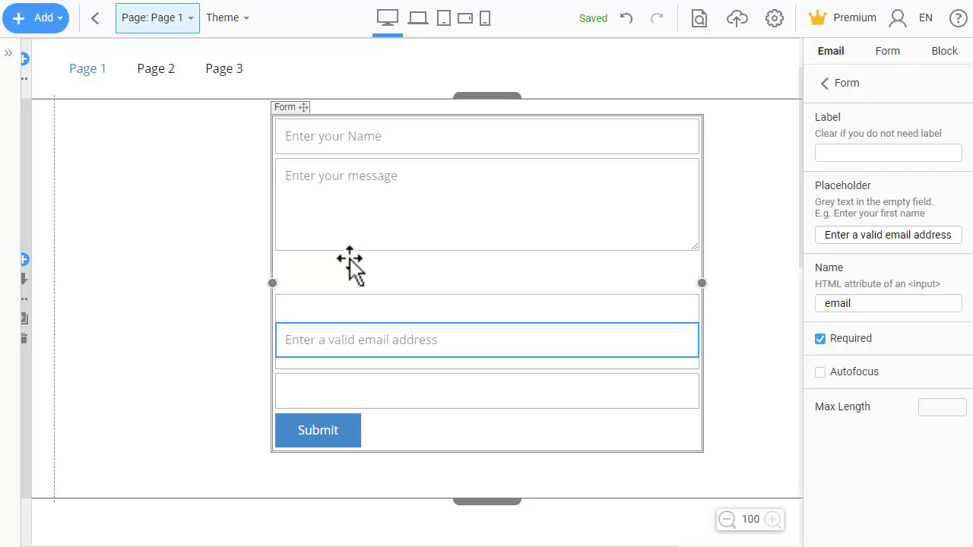
pyautogui.moveTo(361, 212); pyautogui.dragTo(365, 239)
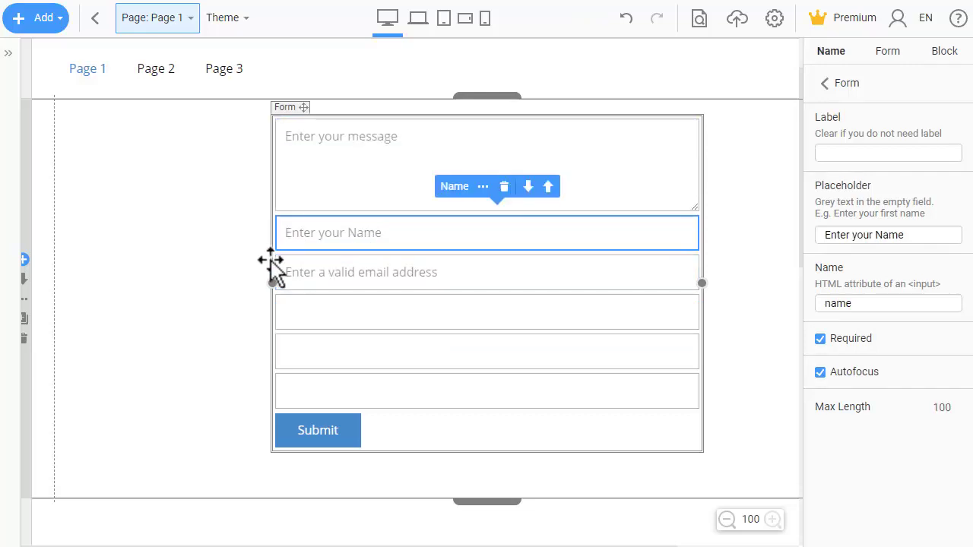
pyautogui.moveTo(319, 273); pyautogui.dragTo(269, 271)
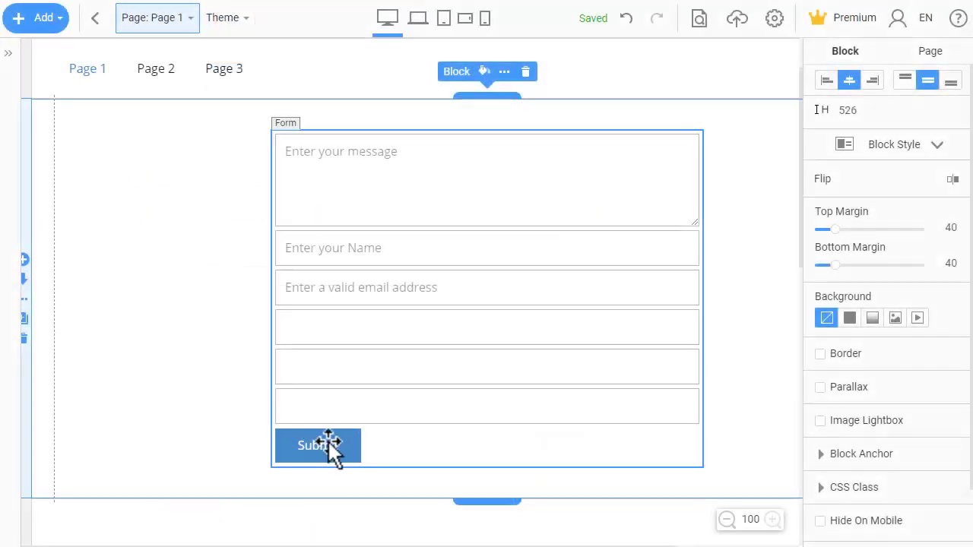
# Try right and left positions for the Submit button, leaving it centred.
pyautogui.click(454, 455)
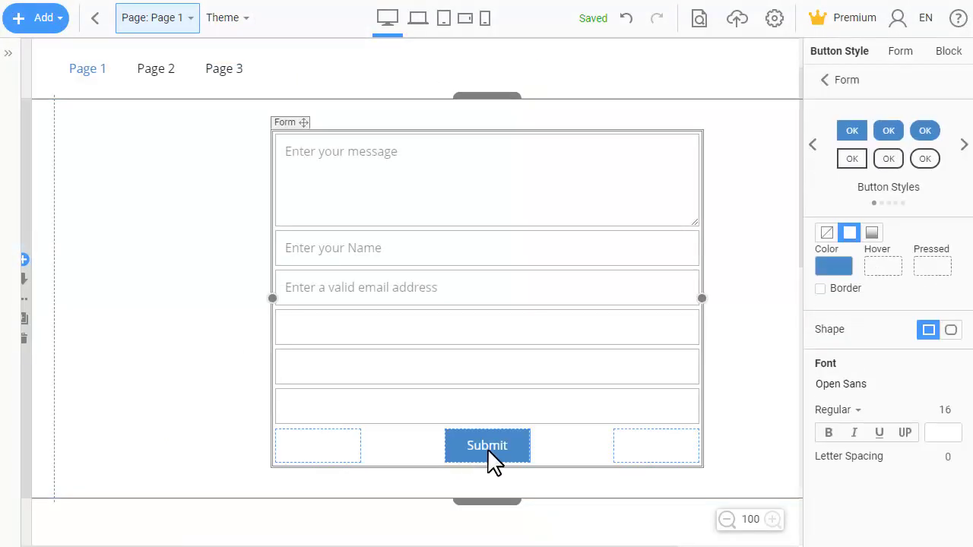
pyautogui.click(630, 448)
pyautogui.click(500, 454)
pyautogui.click(354, 443)
pyautogui.click(477, 442)
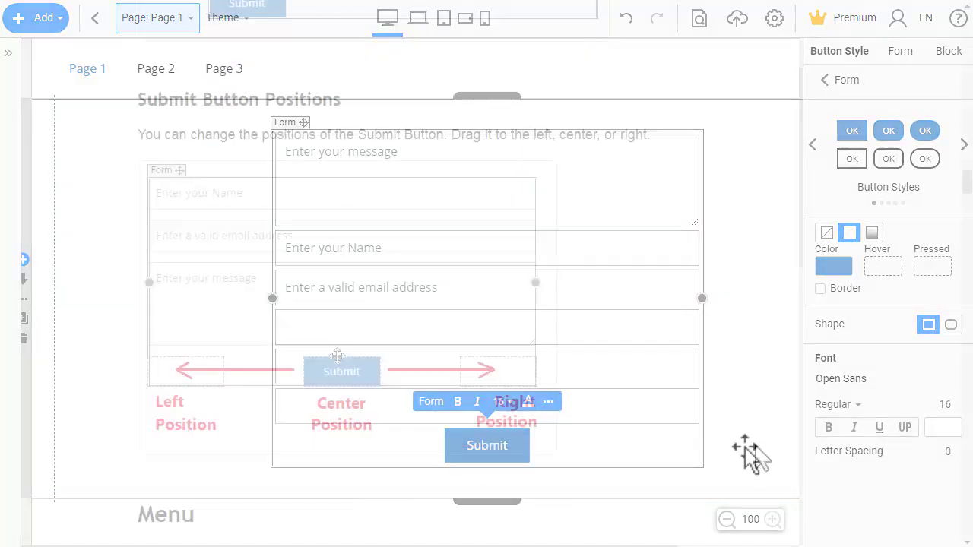
# In the header menu's items, indent Page 2 under Page 1 and Page 3 under Page 2.
pyautogui.scroll(-6, 761, 461)
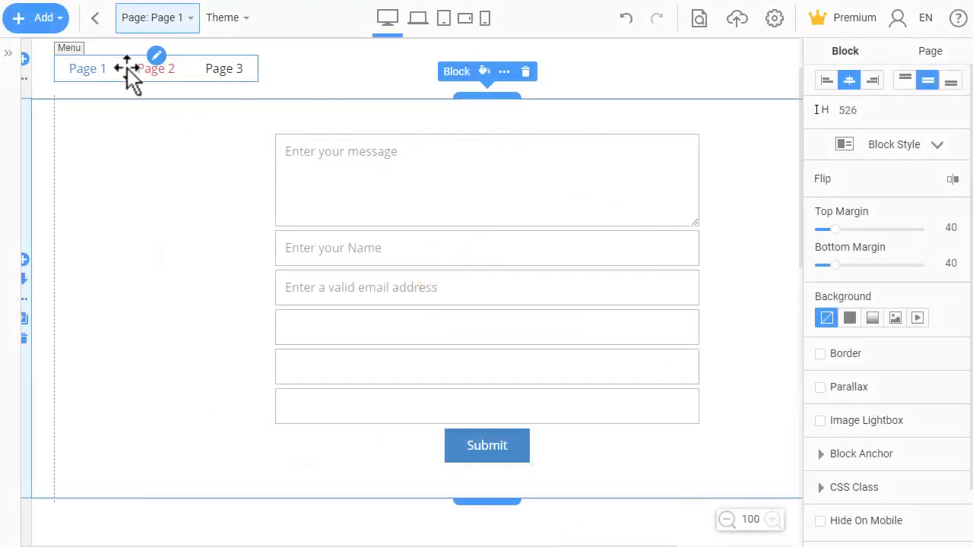
pyautogui.click(129, 76)
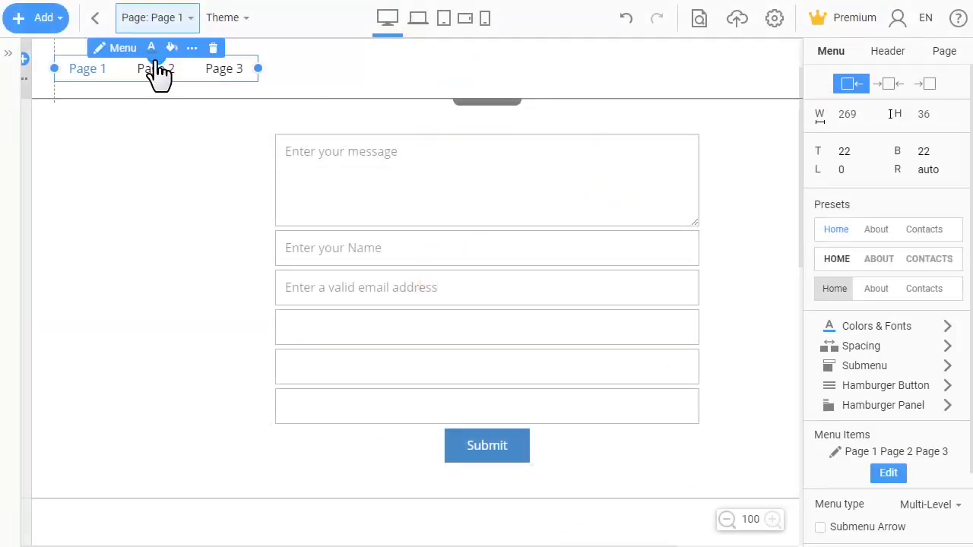
pyautogui.click(156, 72)
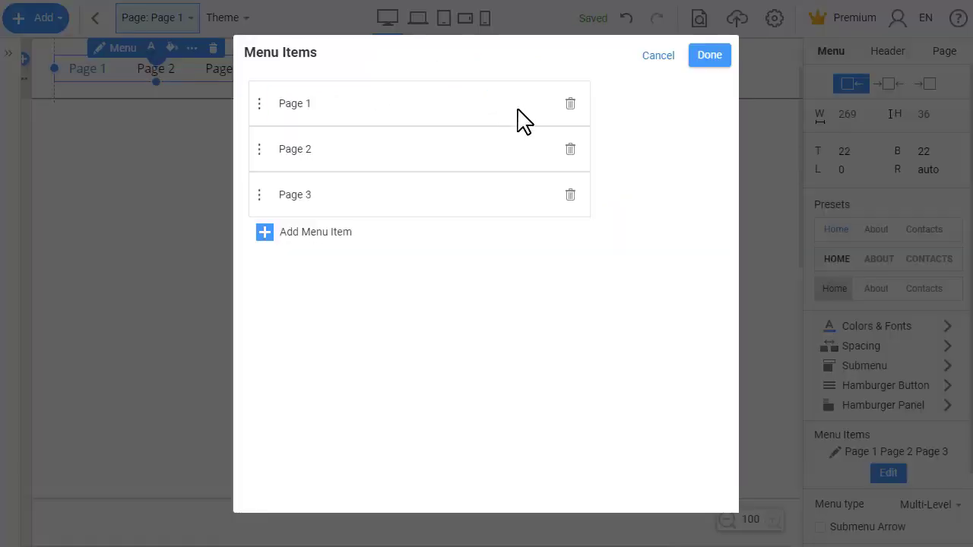
pyautogui.click(536, 149)
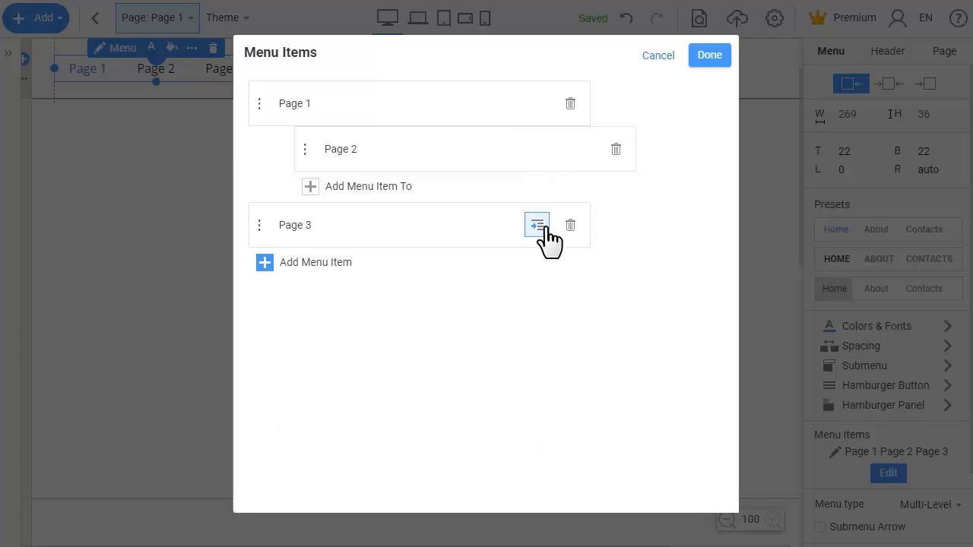
pyautogui.click(538, 226)
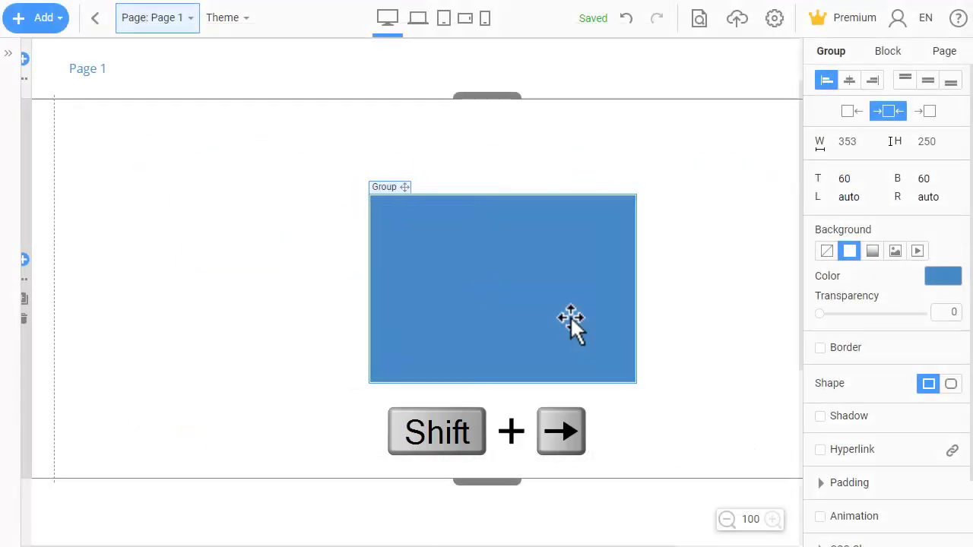
# Nudge the group box with Shift+arrows, ending 10px further left and 20px higher.
pyautogui.hotkey('shift', 'Right')
pyautogui.hotkey('shift', 'Right')
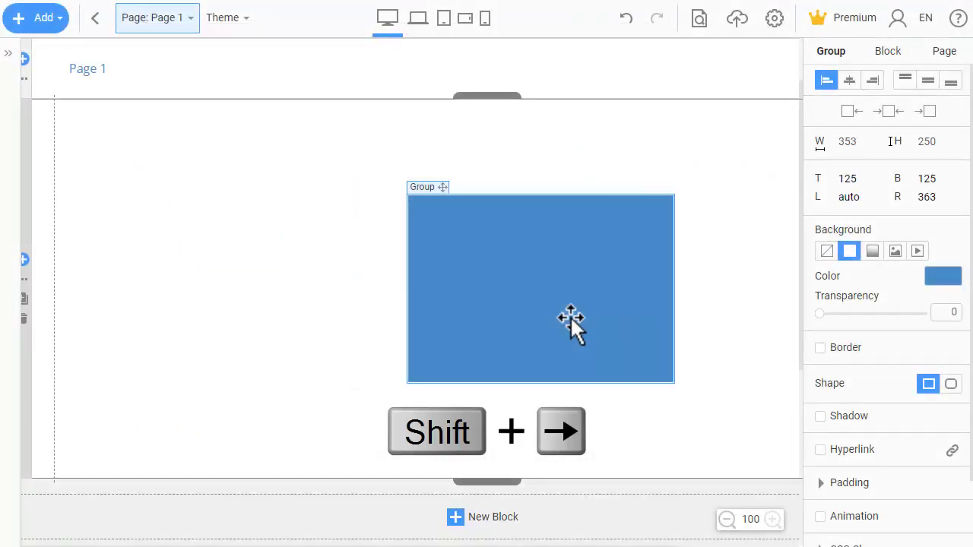
pyautogui.hotkey('shift', 'Left')
pyautogui.hotkey('shift', 'Left')
pyautogui.hotkey('shift', 'Left')
pyautogui.hotkey('shift', 'Left')
pyautogui.hotkey('shift', 'Left')
pyautogui.hotkey('shift', 'Left')
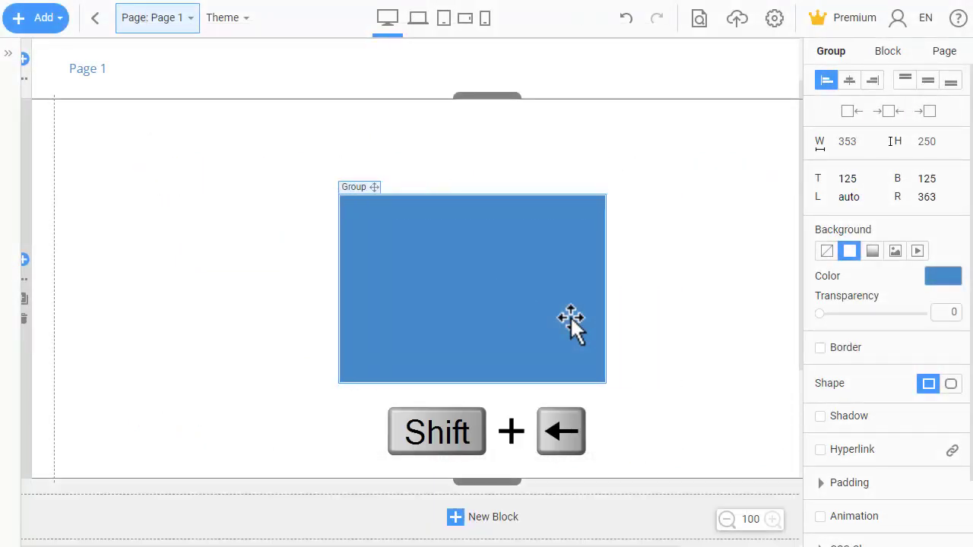
pyautogui.hotkey('shift', 'Left')
pyautogui.hotkey('shift', 'Left')
pyautogui.hotkey('shift', 'Left')
pyautogui.hotkey('shift', 'Left')
pyautogui.hotkey('shift', 'Left')
pyautogui.hotkey('shift', 'Left')
pyautogui.hotkey('shift', 'Up')
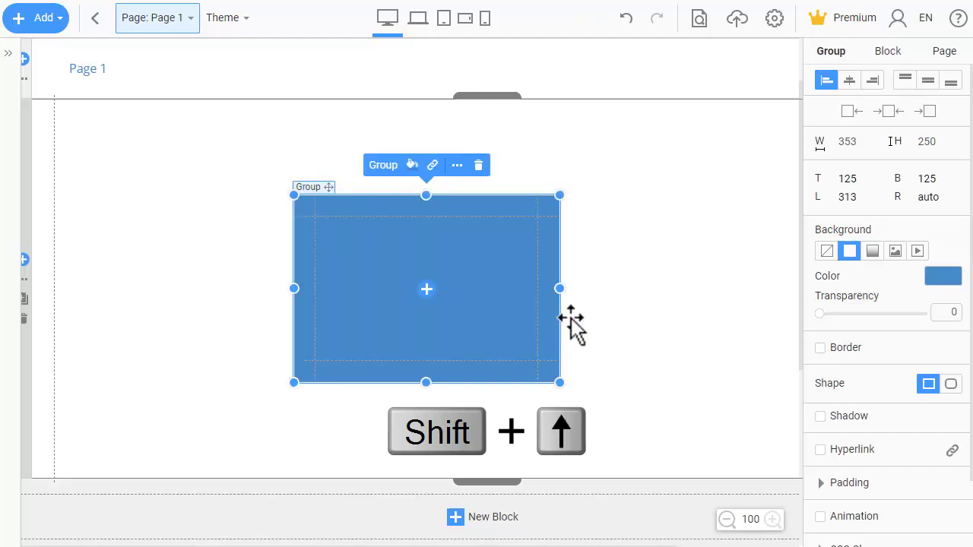
pyautogui.hotkey('shift', 'Up')
pyautogui.hotkey('shift', 'Up')
pyautogui.hotkey('shift', 'Up')
pyautogui.hotkey('shift', 'Up')
pyautogui.hotkey('shift', 'Up')
pyautogui.hotkey('shift', 'Up')
pyautogui.hotkey('shift', 'Up')
pyautogui.hotkey('shift', 'Up')
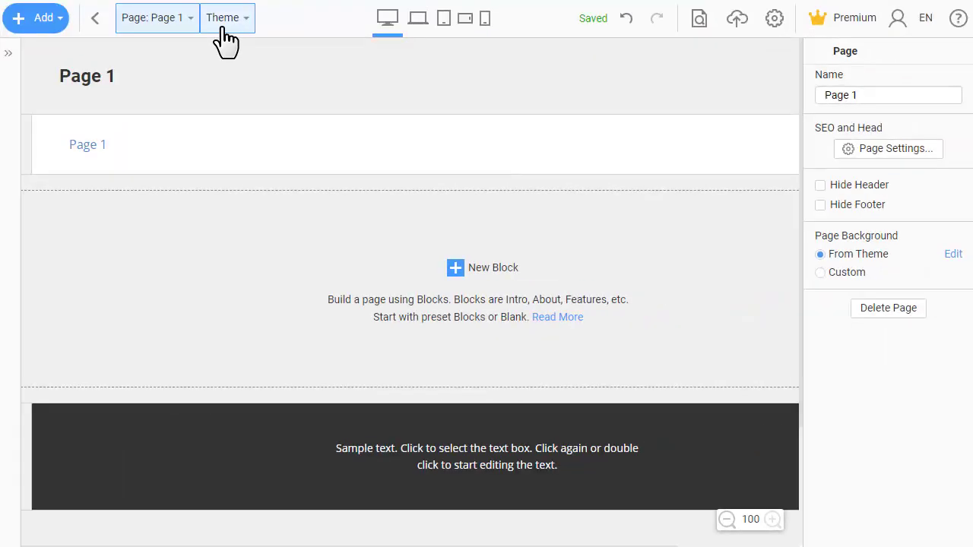
# Open the Theme Colors settings from the top-bar Theme dropdown.
pyautogui.click(225, 34)
pyautogui.click(262, 76)
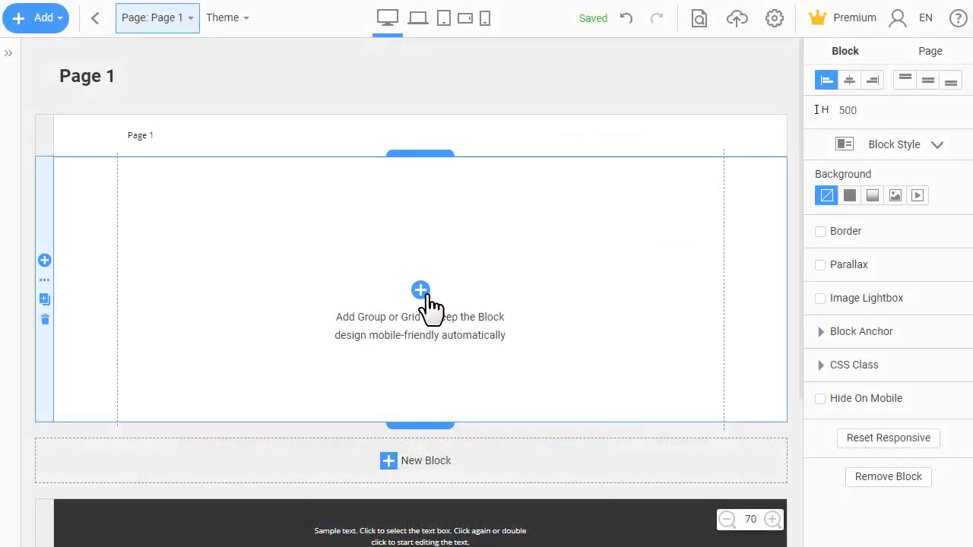
# Insert the sky-blue glass building photo from My Images into the empty block.
pyautogui.click(427, 296)
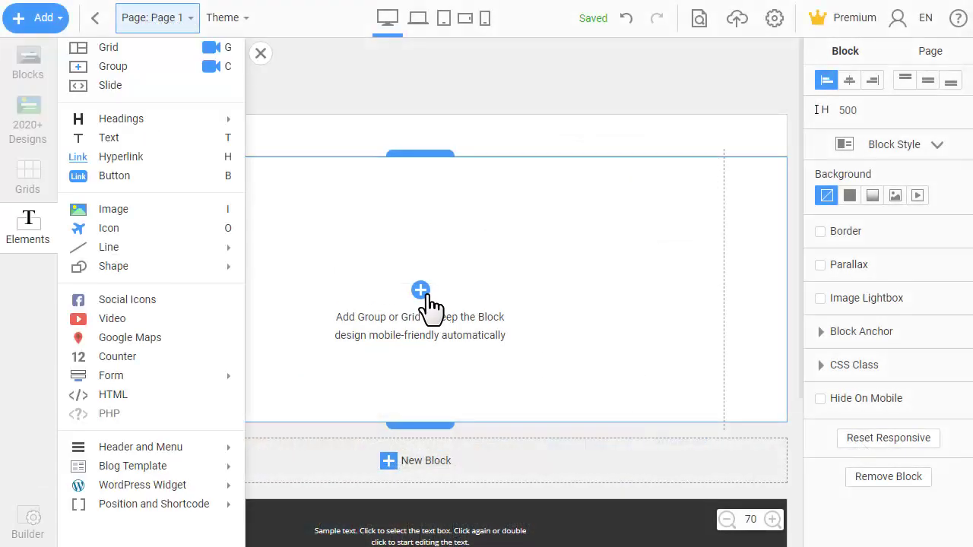
pyautogui.click(146, 212)
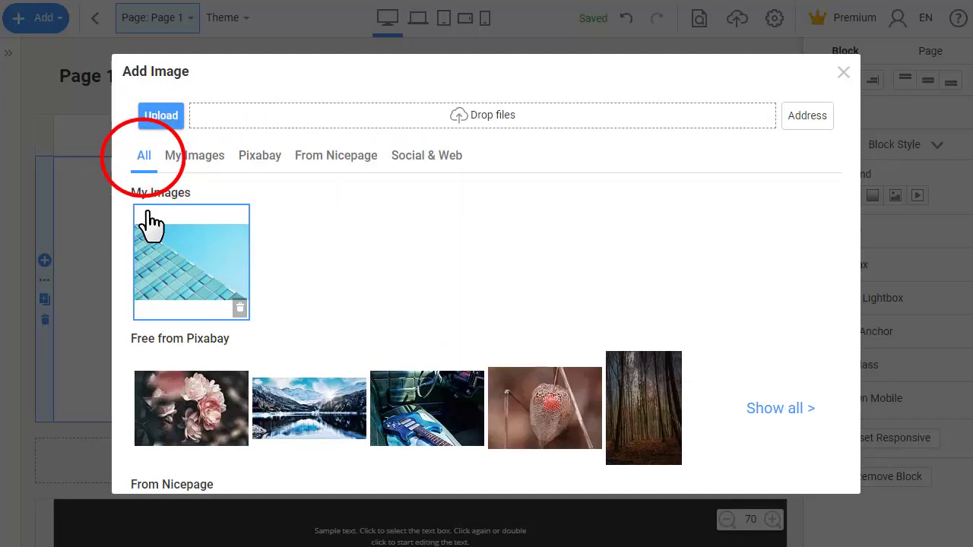
pyautogui.click(193, 278)
# Add the pencils-in-a-cloud icon found by searching 'idea', resized to 282x282 and centred.
pyautogui.scroll(-5, 804, 283)
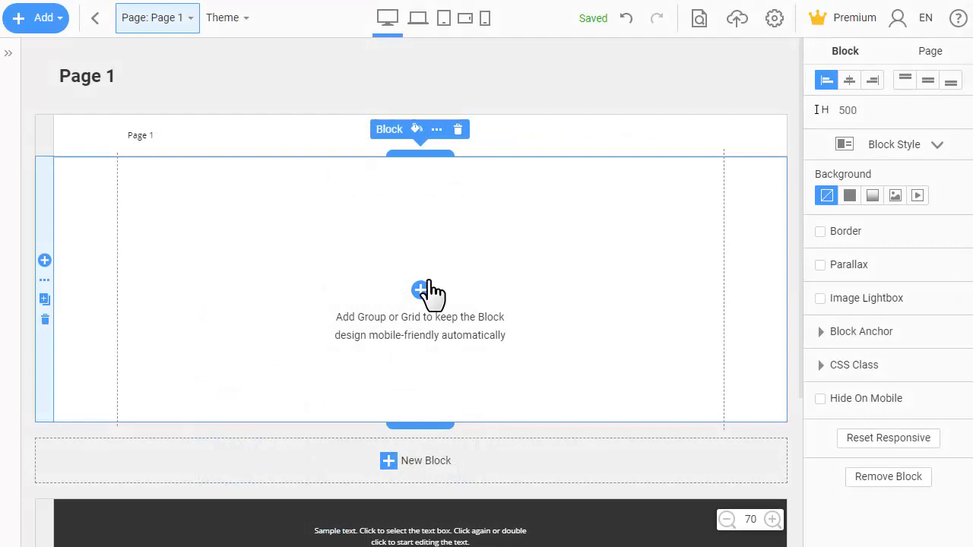
pyautogui.click(423, 294)
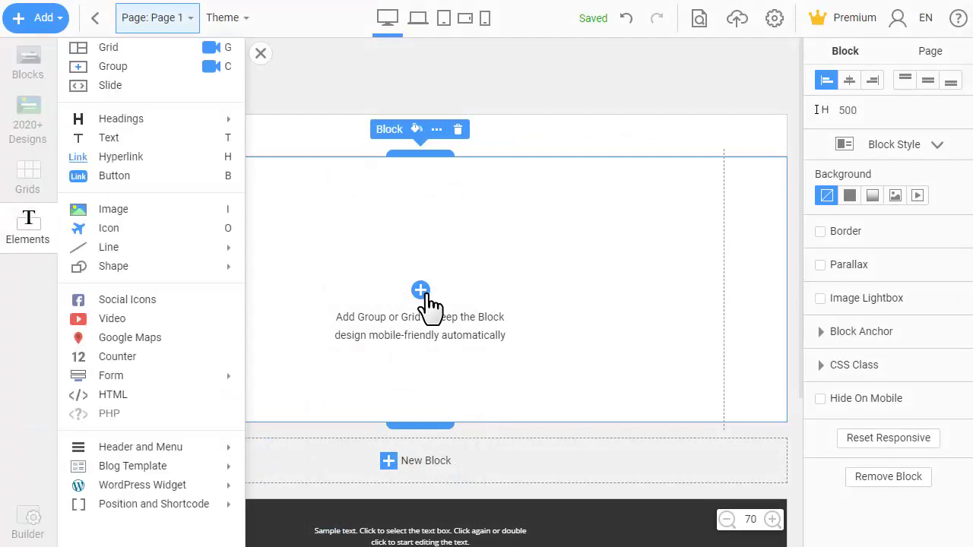
pyautogui.click(181, 228)
pyautogui.click(223, 112)
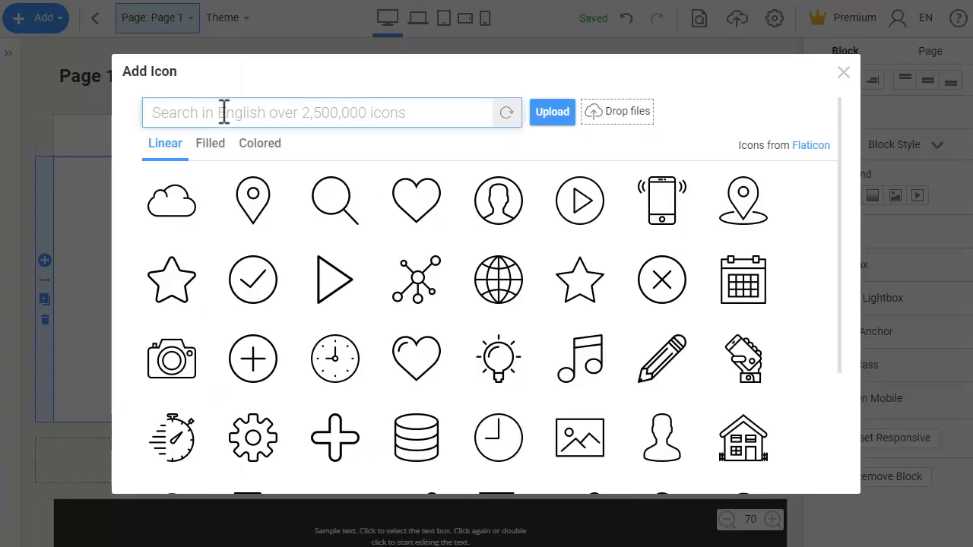
pyautogui.write('idea')
pyautogui.press('Return')
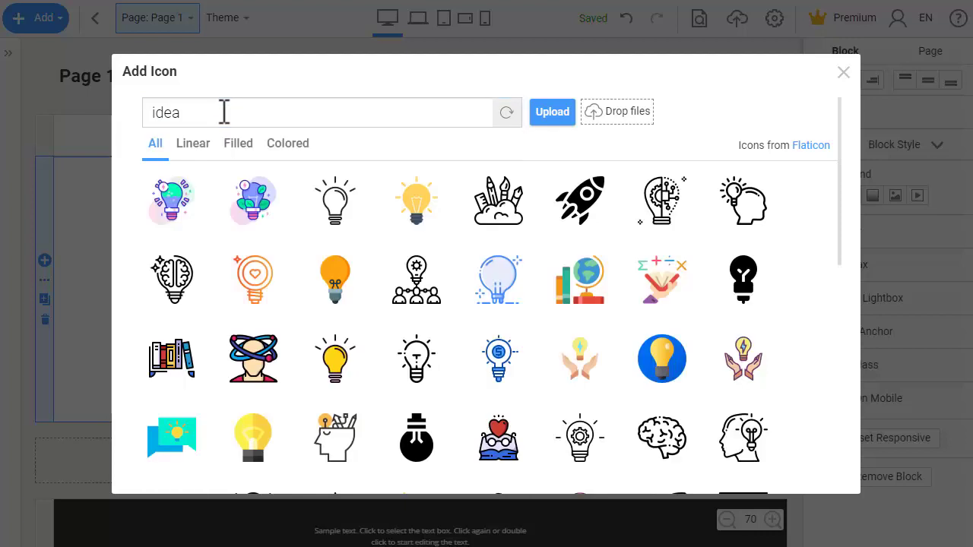
pyautogui.click(486, 216)
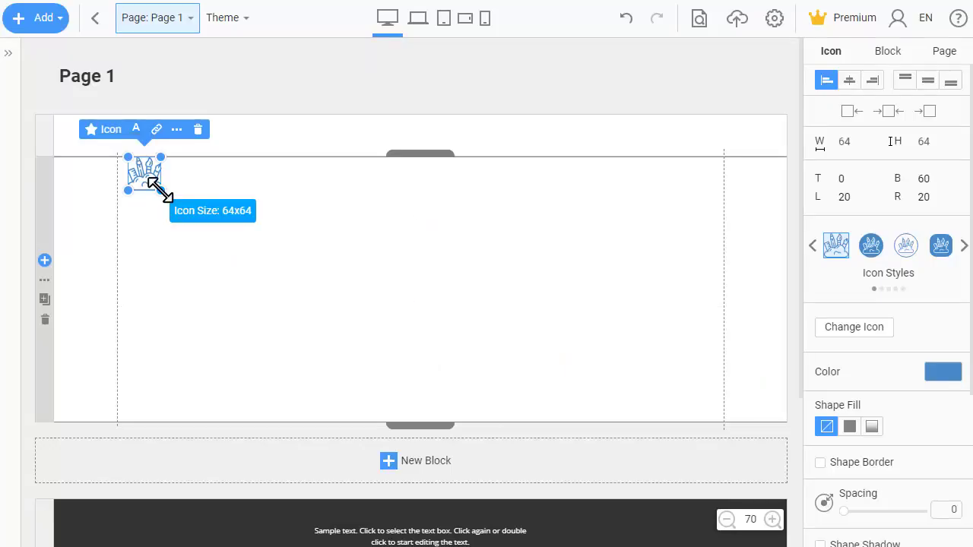
pyautogui.moveTo(159, 190); pyautogui.dragTo(426, 327)
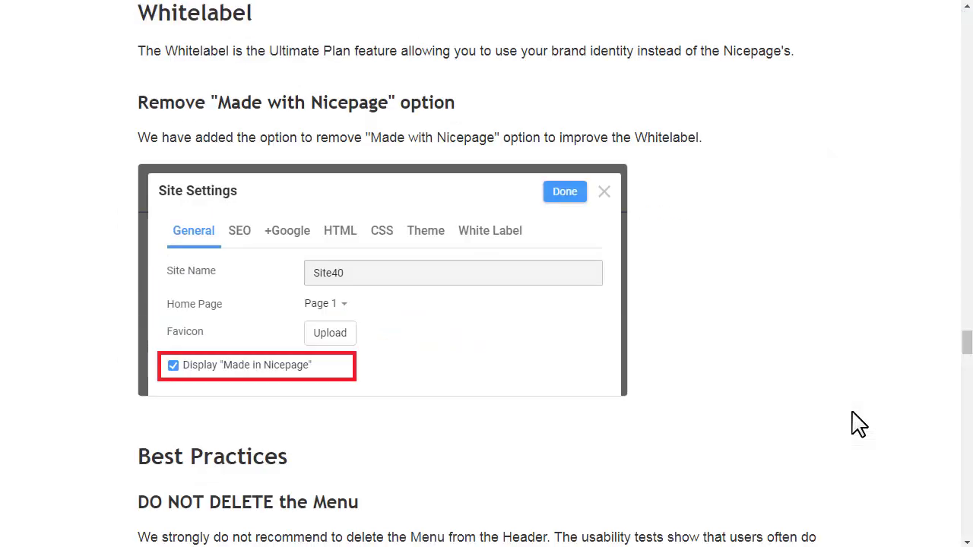
# View the Made in Nicepage checkbox in Site Settings, then scroll to the Best Practices notes.
pyautogui.scroll(1, 859, 424)
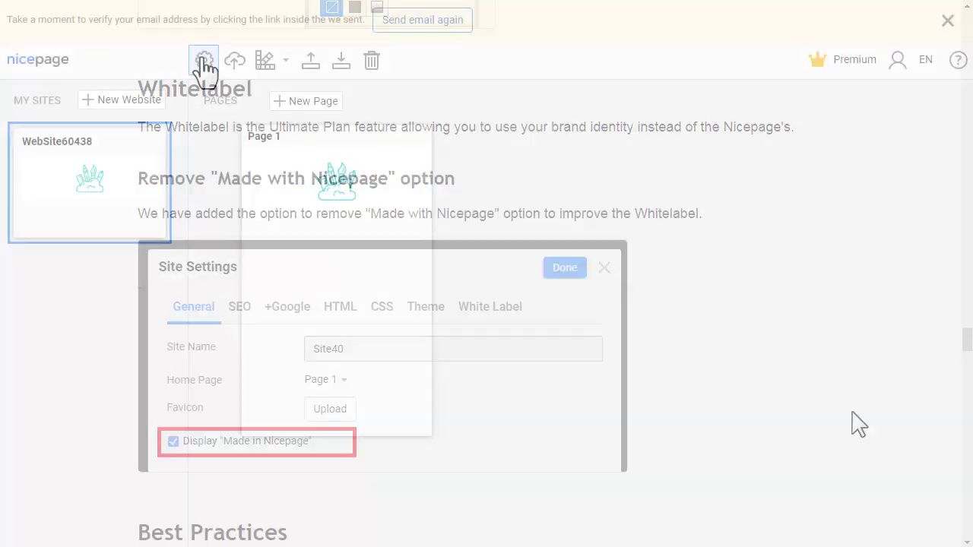
pyautogui.click(203, 62)
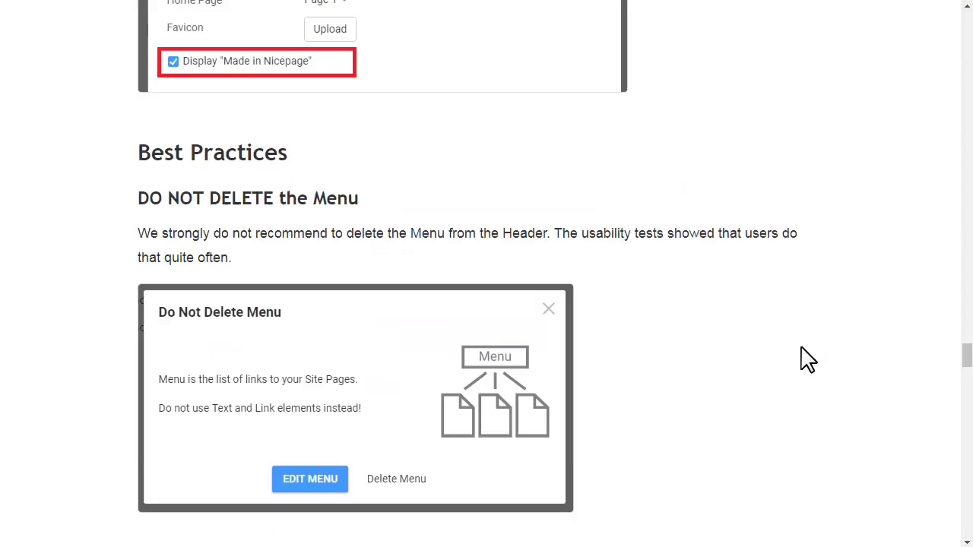
pyautogui.scroll(-1, 808, 359)
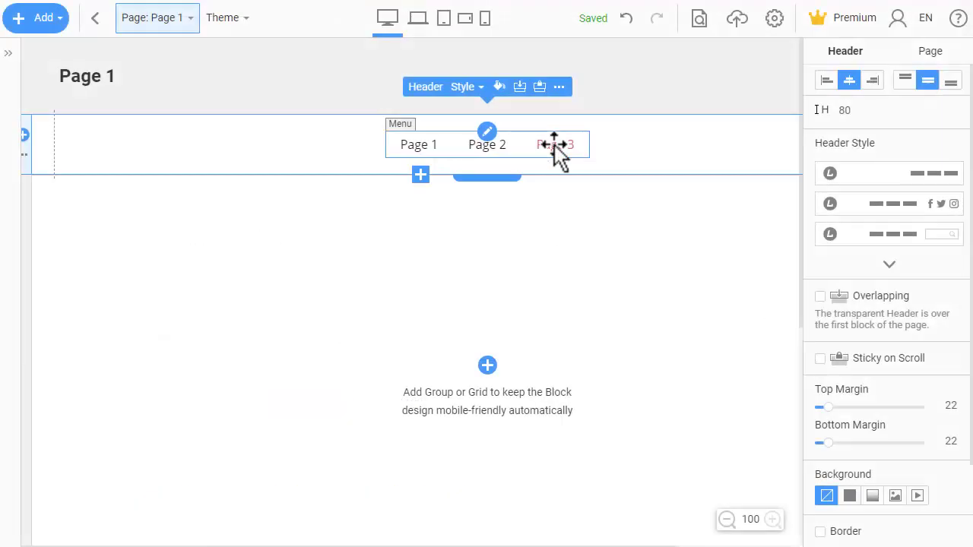
# Select the header menu and delete it, triggering the Do Not Delete Menu warning.
pyautogui.click(556, 148)
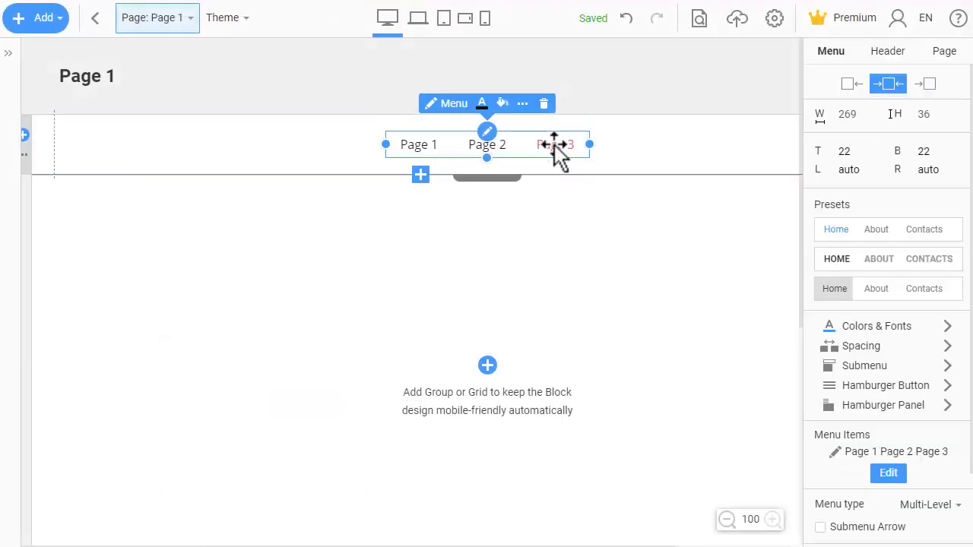
pyautogui.click(546, 105)
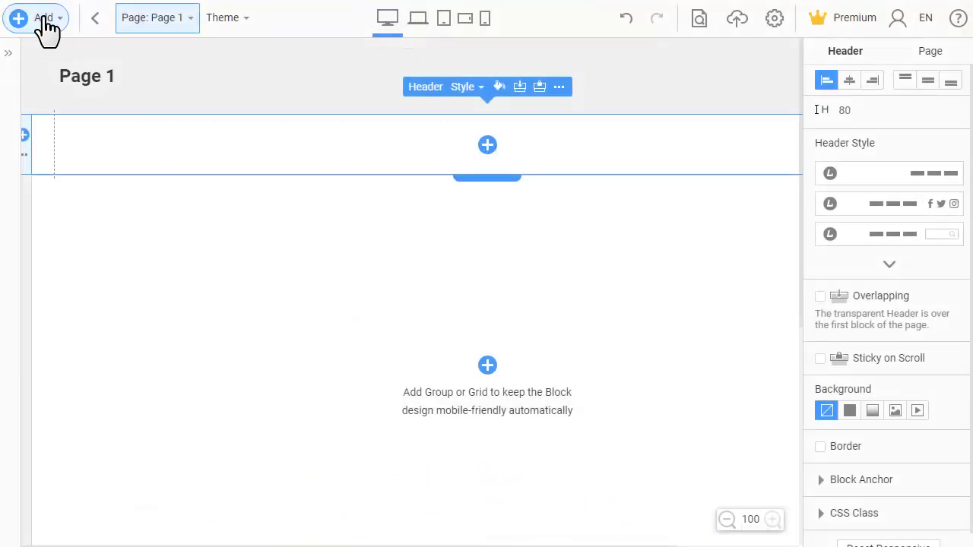
# Add a Hyperlink element to the empty header to trigger the Do not add Link into Header warning.
pyautogui.click(40, 22)
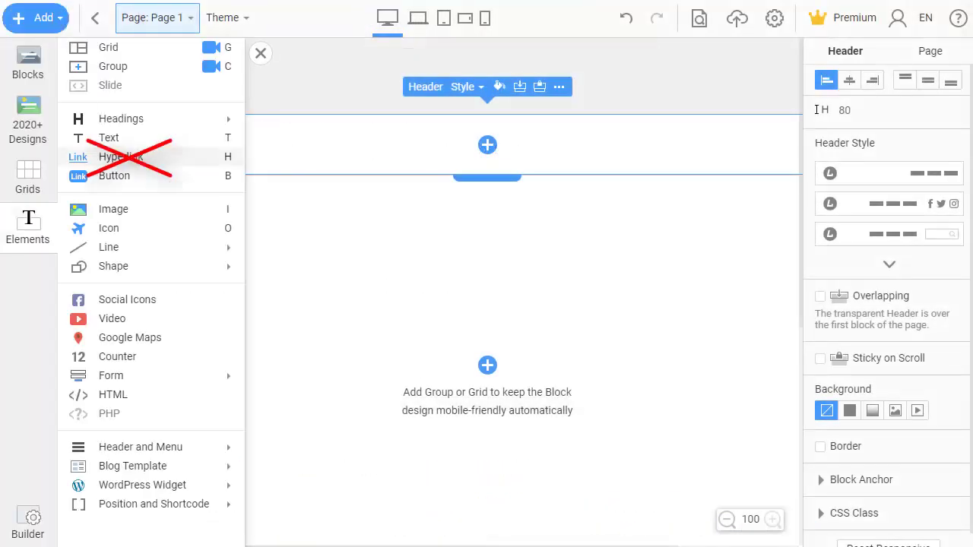
pyautogui.click(172, 157)
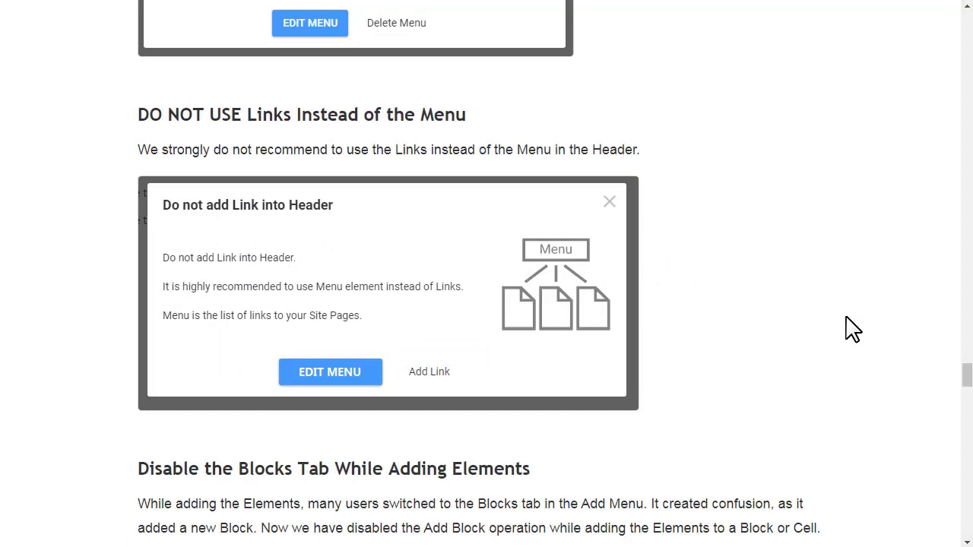
# Scroll to Disable the Blocks Tab and open the empty block's Add menu with Blocks disabled.
pyautogui.scroll(-5, 852, 333)
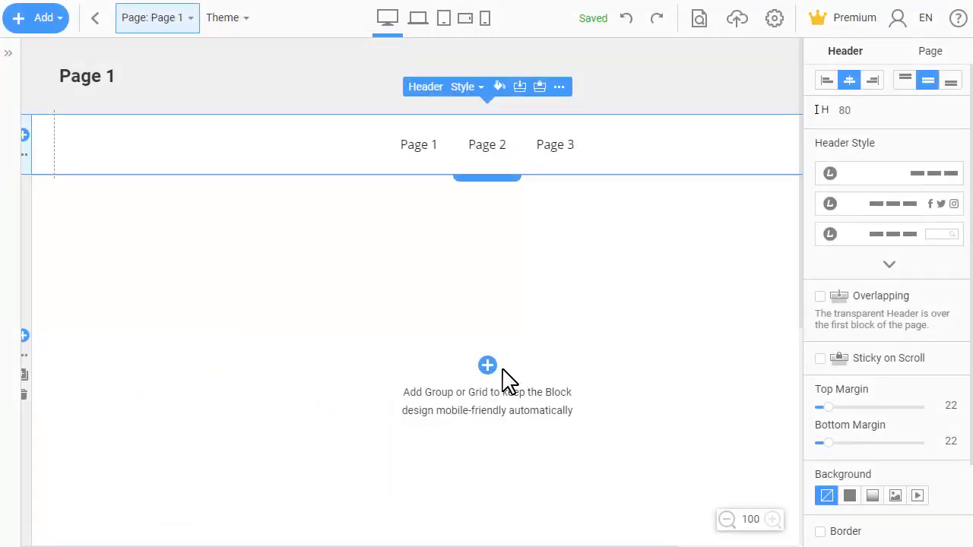
pyautogui.click(488, 366)
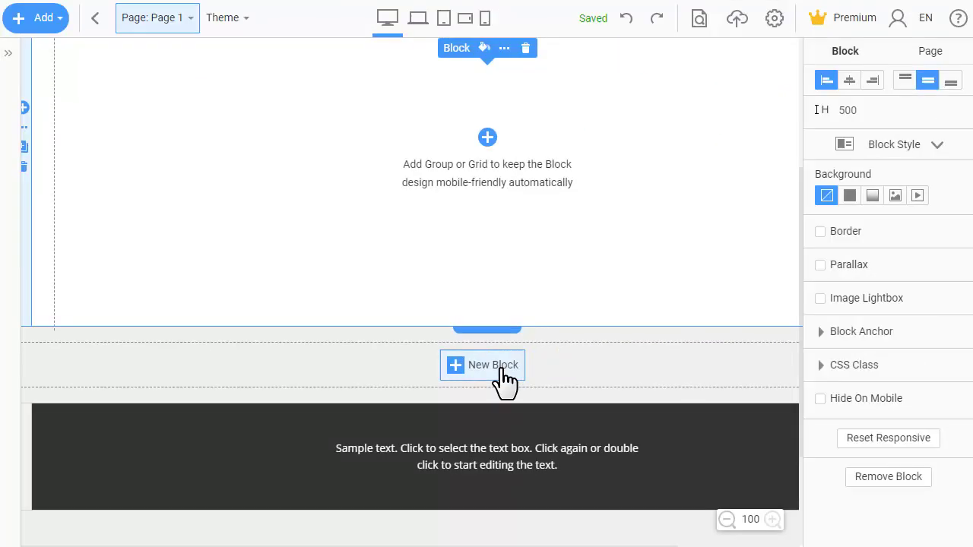
# Open the Blocks panel via New Block to choose a design below the empty block.
pyautogui.click(502, 371)
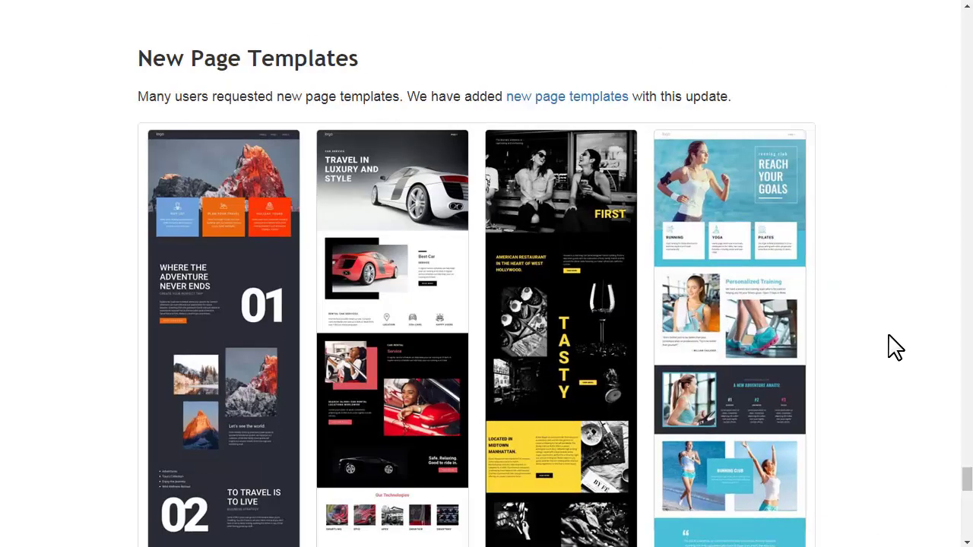
# Scroll the release notes past New Page Templates to the Quick Preview active-page fix.
pyautogui.scroll(-8, 894, 348)
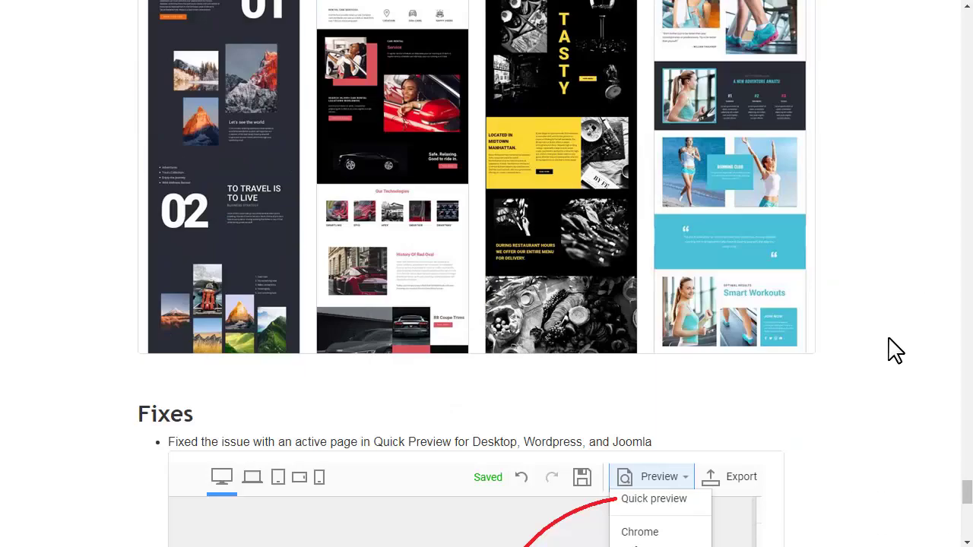
pyautogui.scroll(-1, 895, 348)
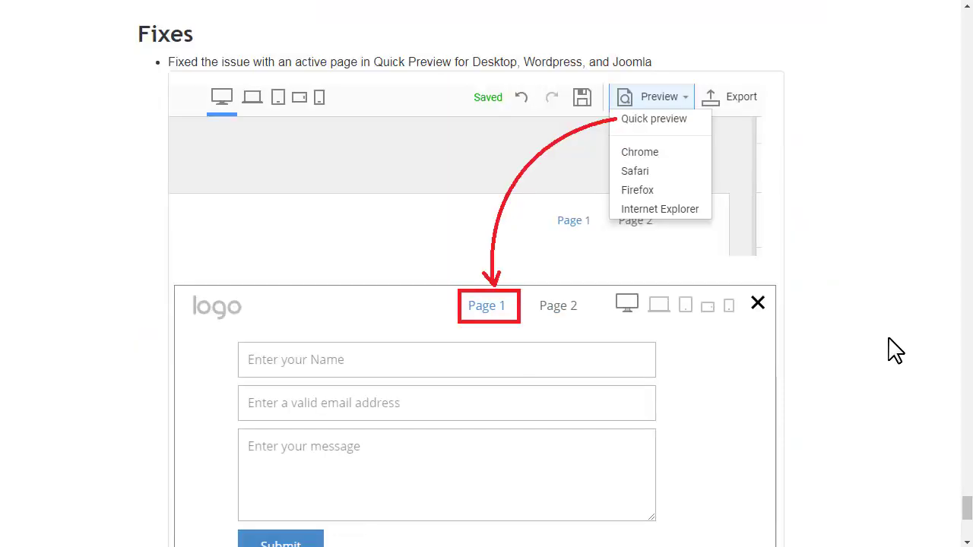